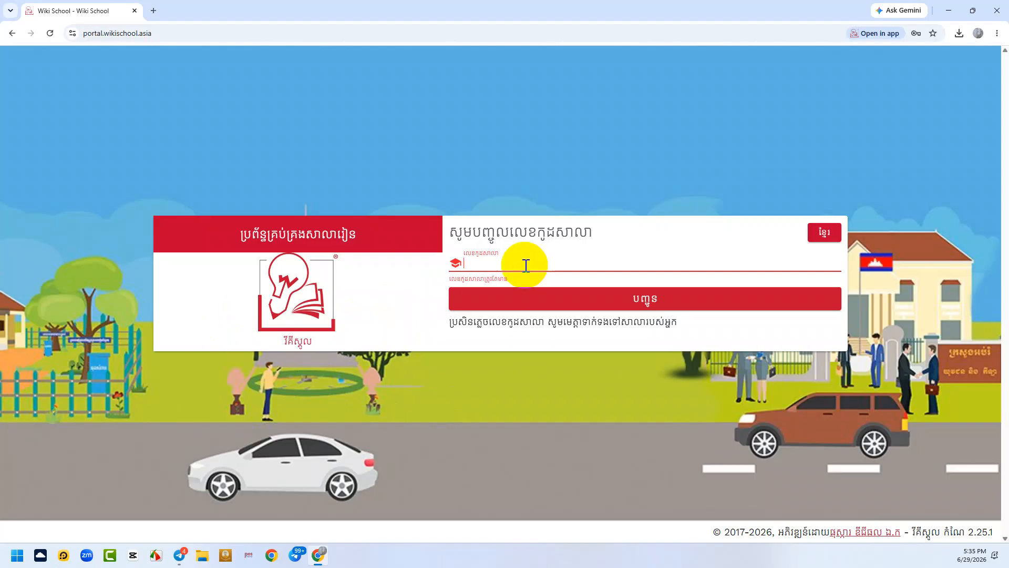
Step: Submit the school code 0012 and dismiss the expired-session notice
type("00")
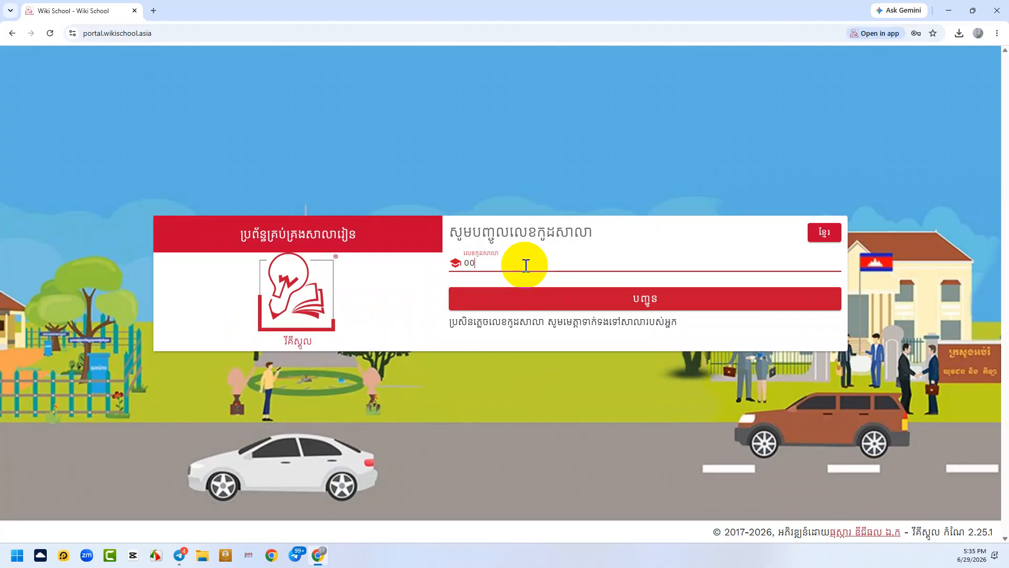
key("BackSpace")
key("BackSpace")
type("0012")
key("Return")
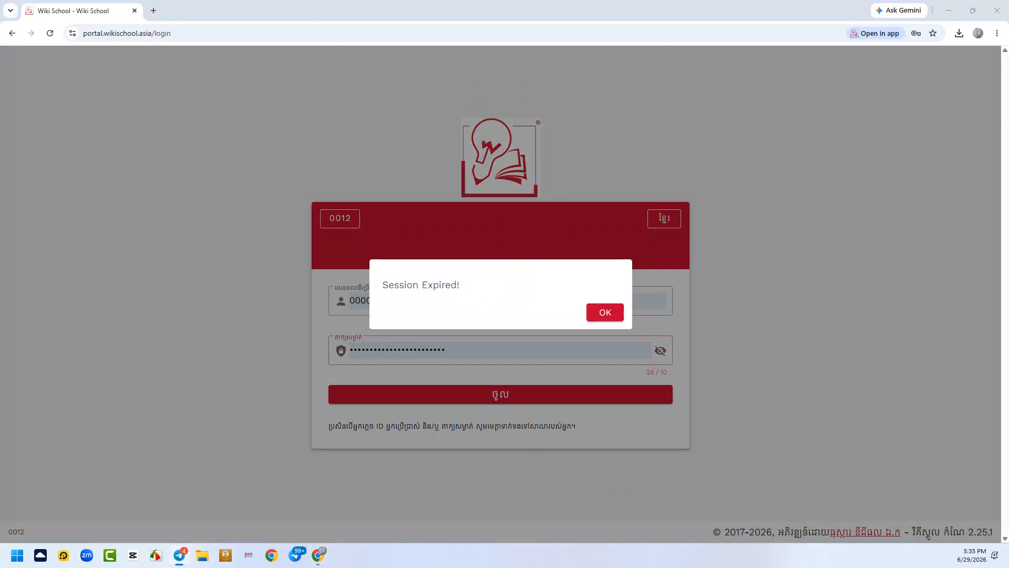
left_click(603, 312)
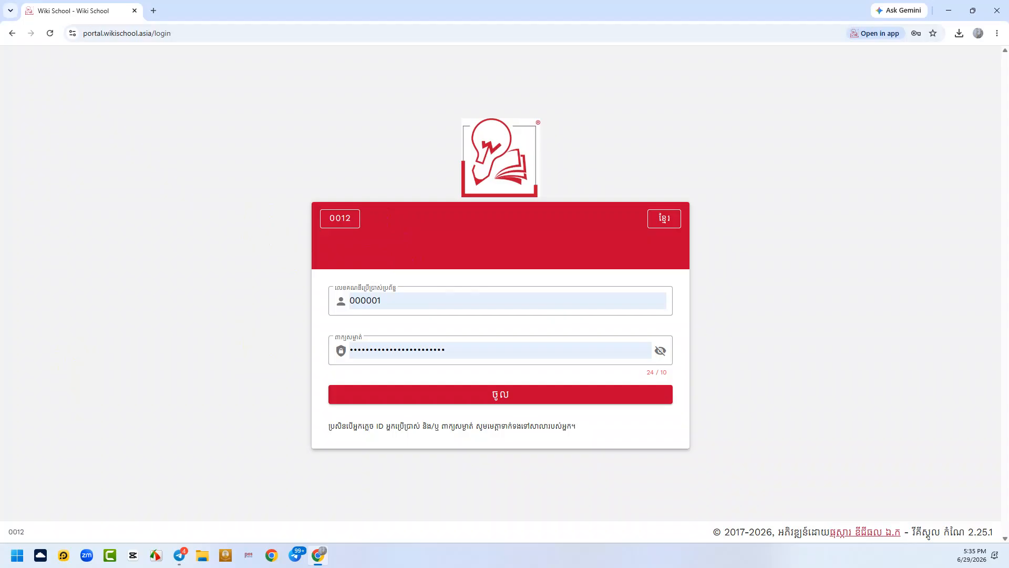
Step: Replace the prefilled password with the pasted account password, sign in, and dismiss the browser's offer to update the saved password
key("alt+Tab")
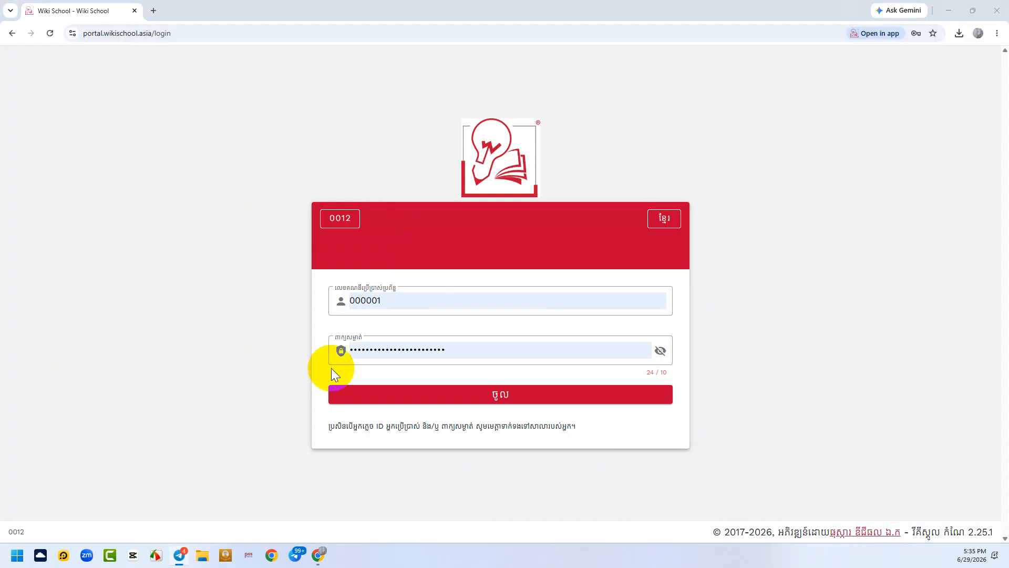
left_click(425, 339)
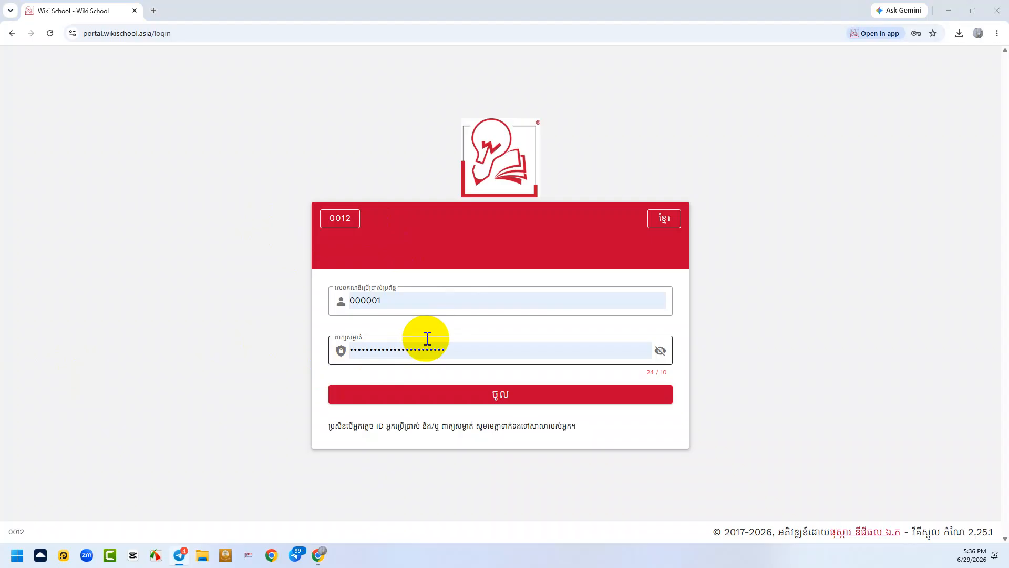
left_click(361, 301)
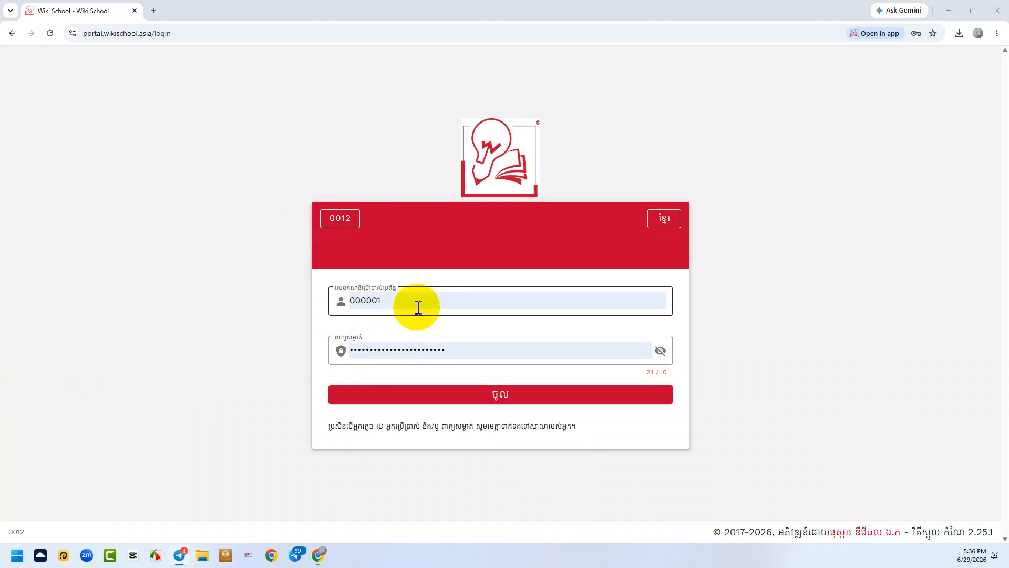
left_click(368, 353)
double_click(373, 348)
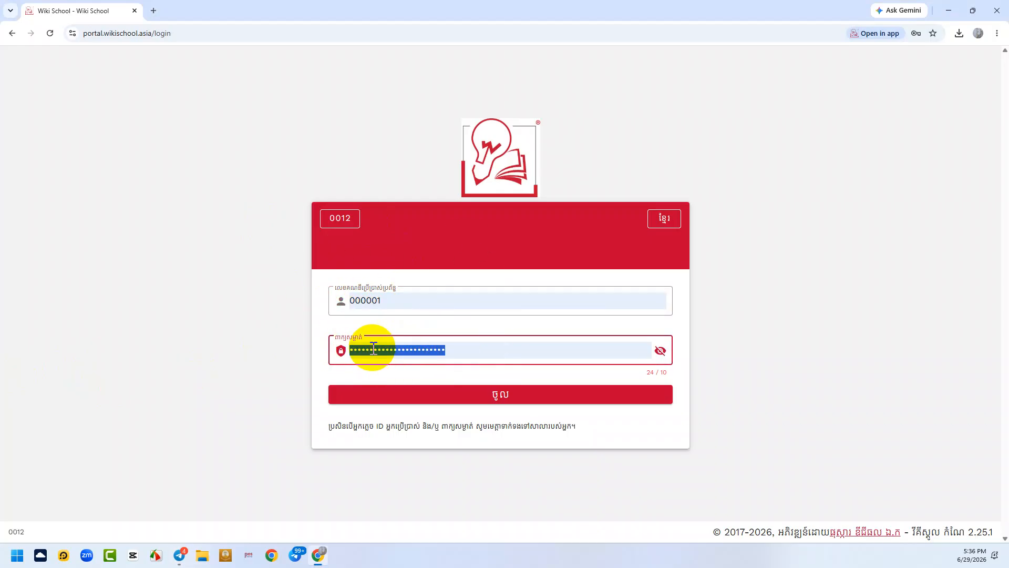
key("ctrl+v")
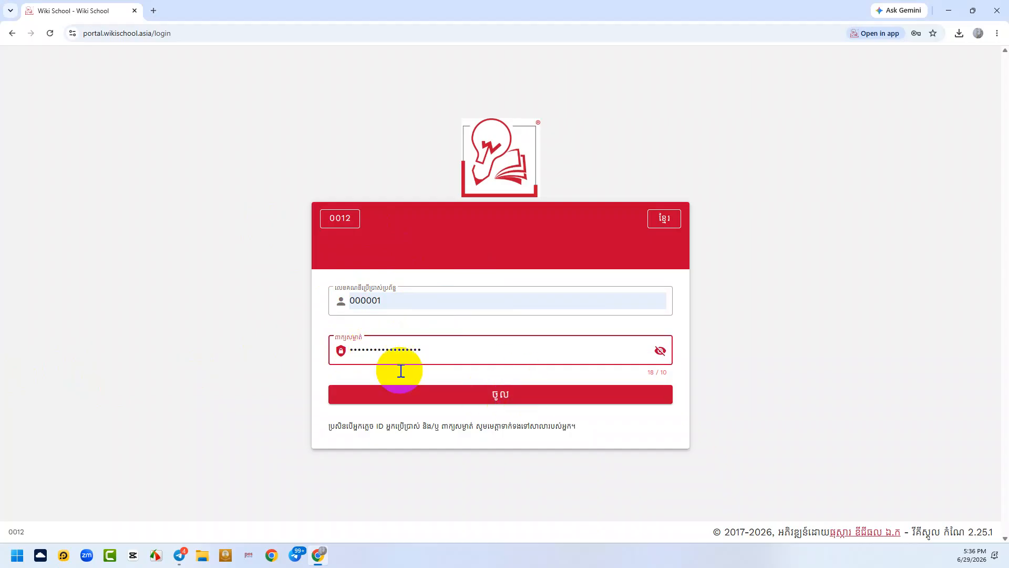
left_click(529, 396)
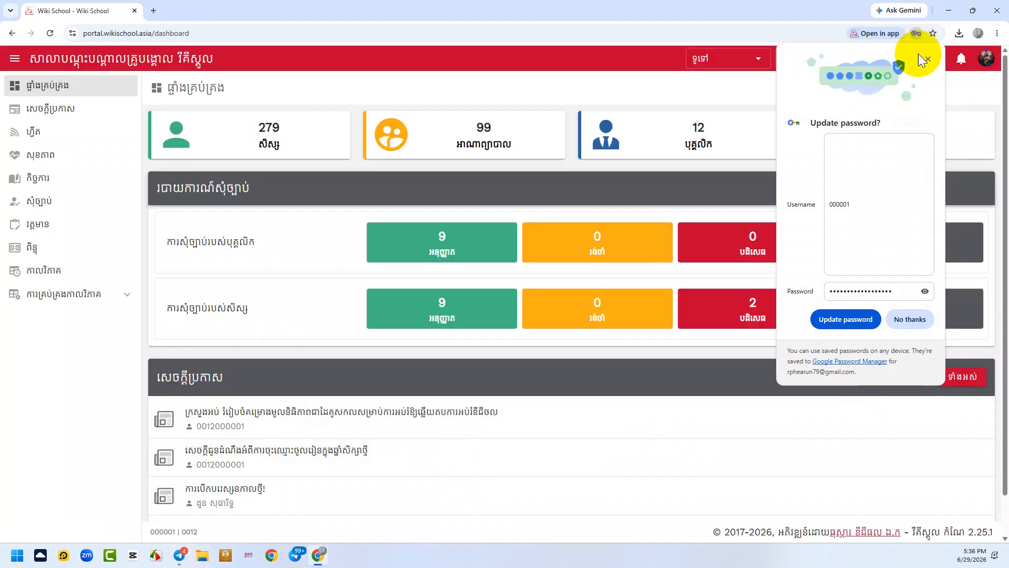
left_click(925, 58)
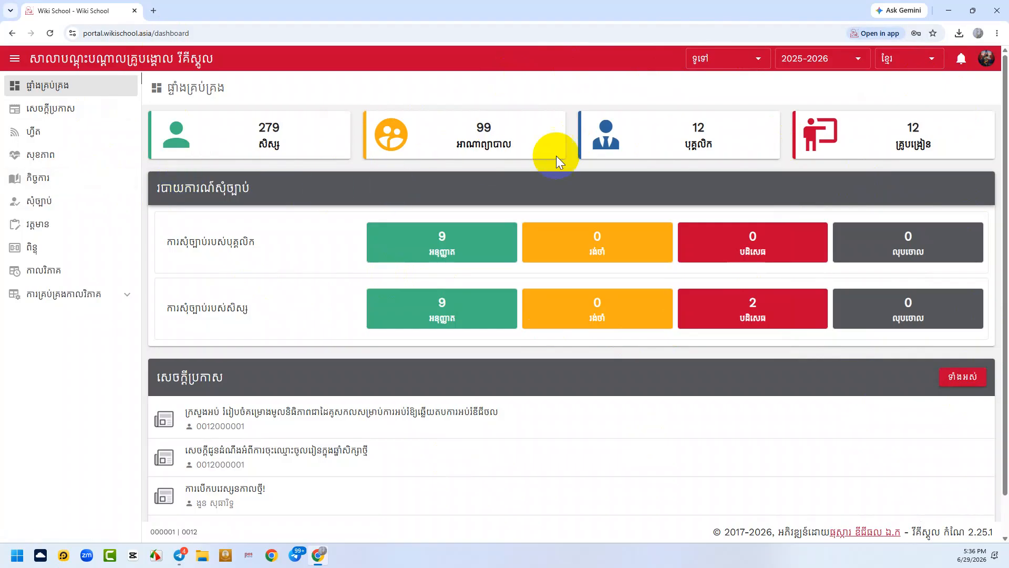
Step: Switch to the រដ្ឋបាល module and open the សិស្ស section of the គណនីអ្នកប្រើប្រាស់ page
left_click(715, 63)
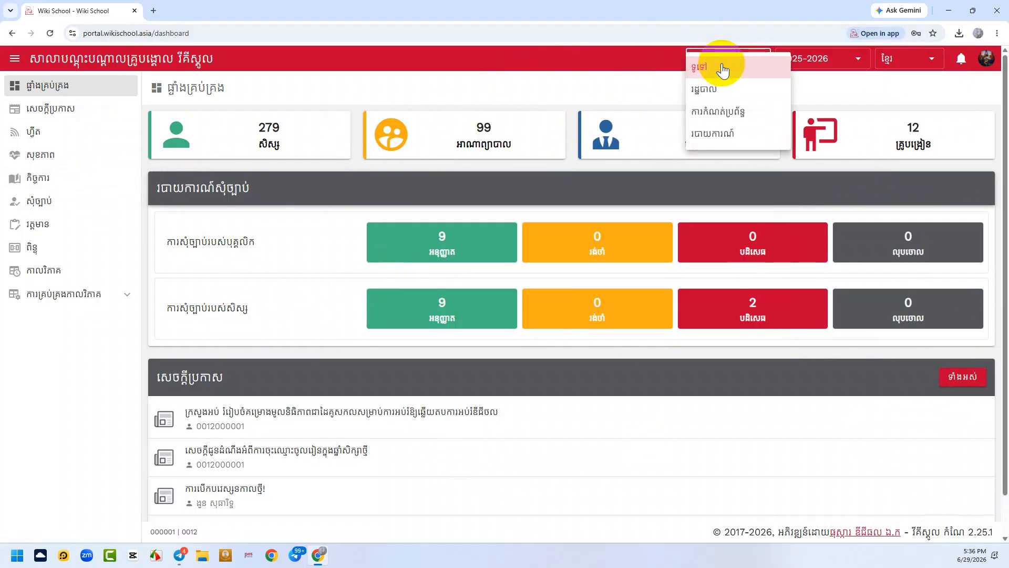
left_click(749, 92)
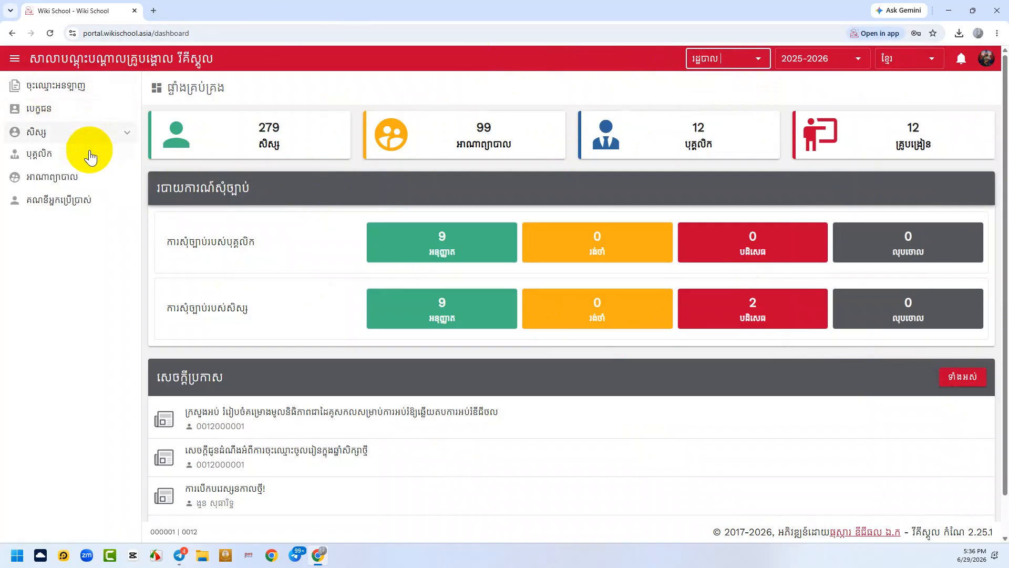
left_click(95, 204)
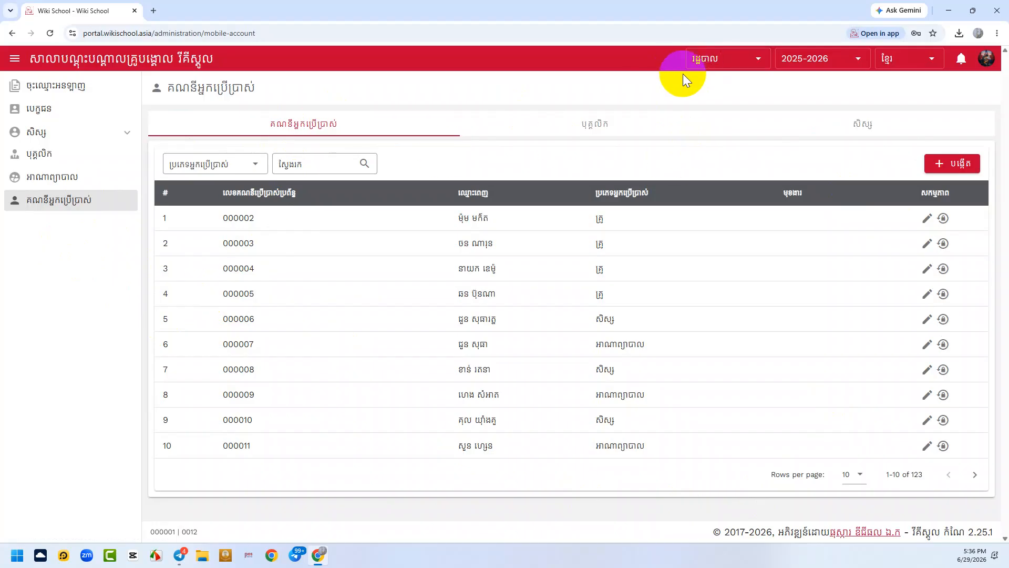
left_click(624, 134)
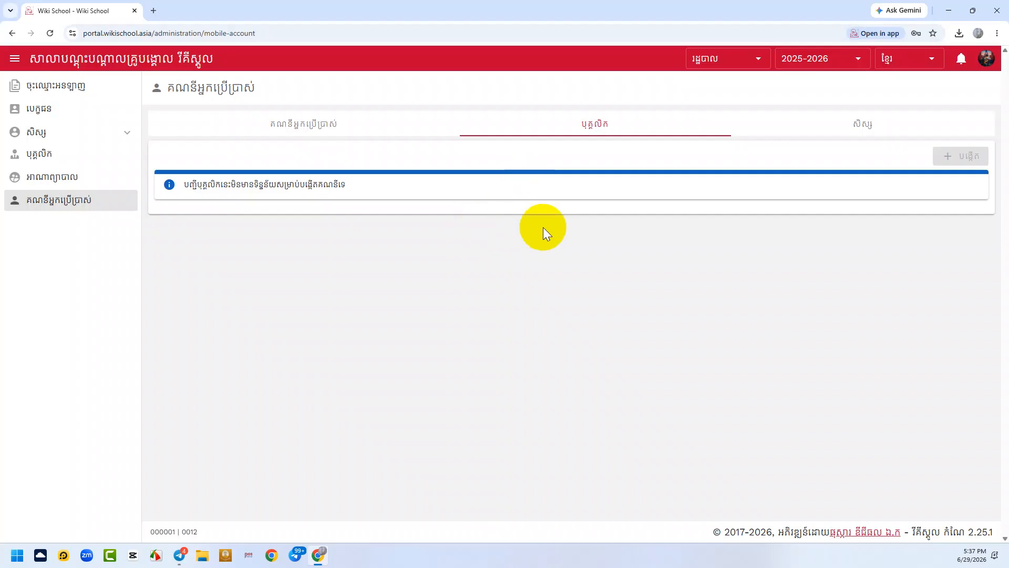
left_click(858, 130)
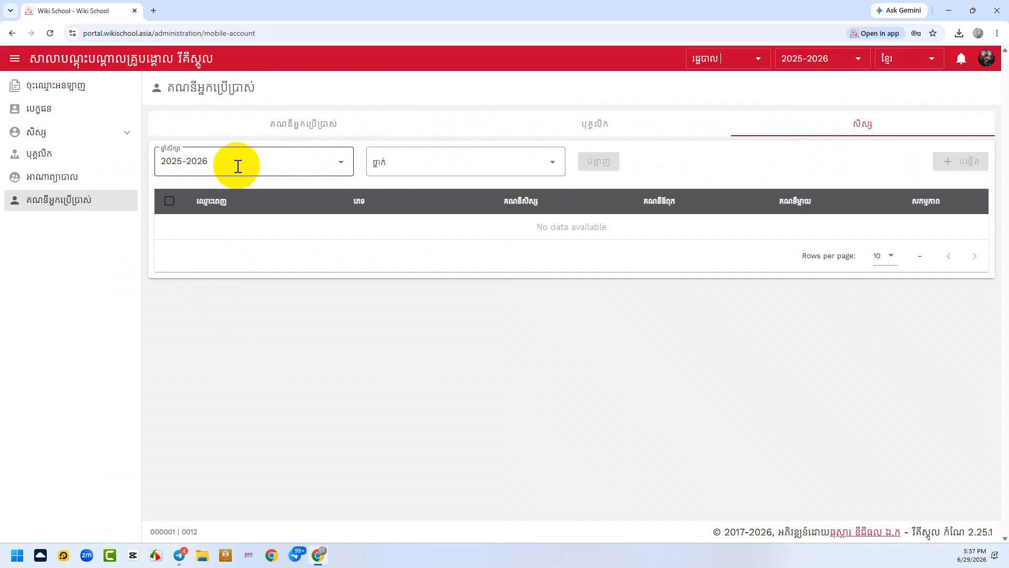
left_click(428, 171)
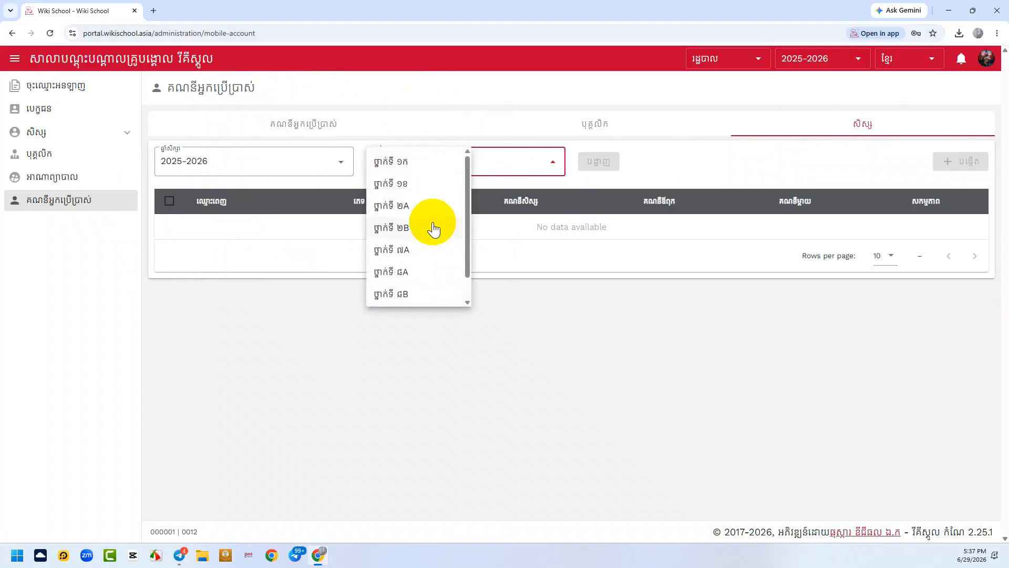
left_click(433, 206)
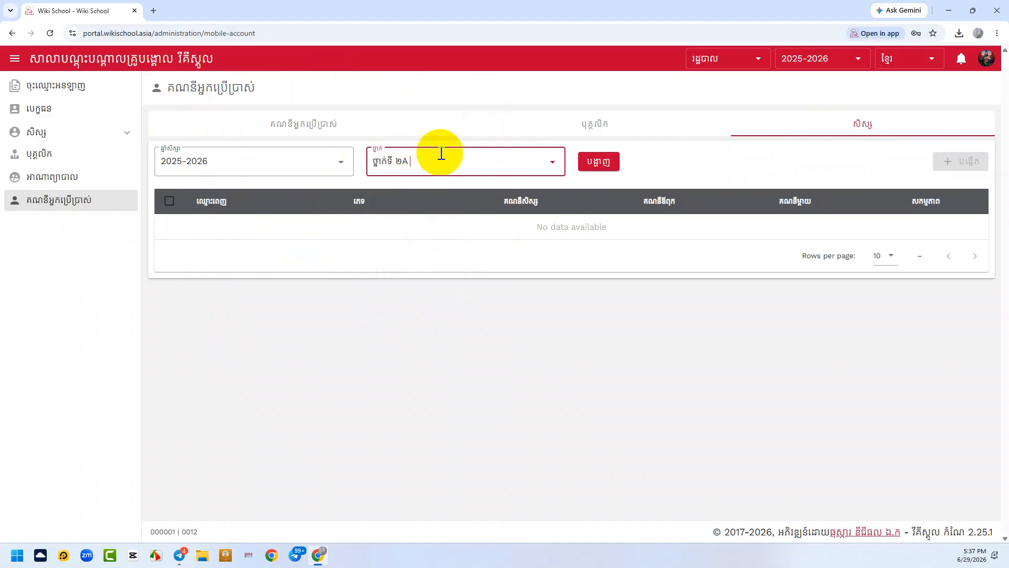
left_click(574, 168)
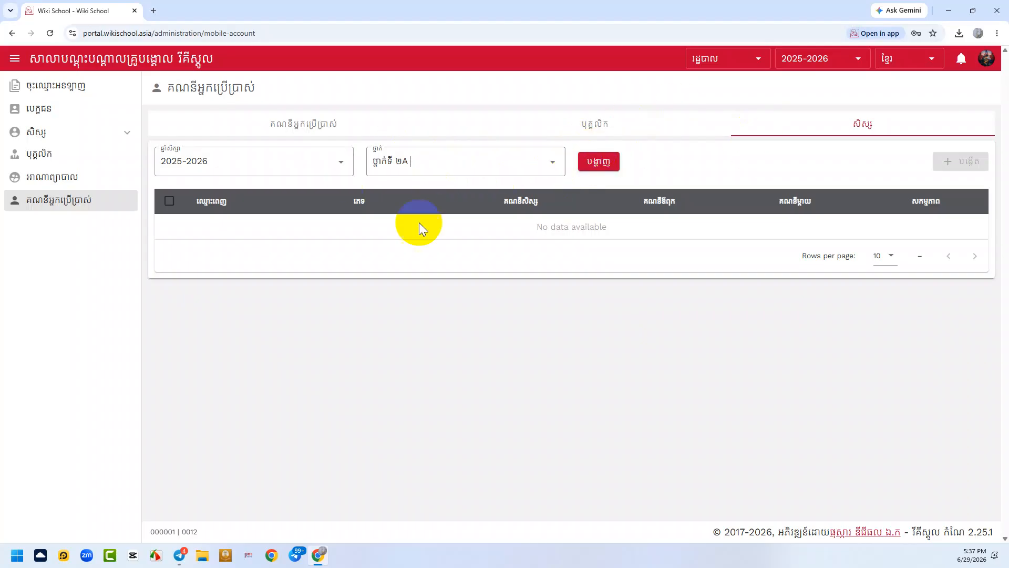
Step: List the students of class ថ្នាក់ទី ៨A for the 2025-2026 school year
left_click(520, 167)
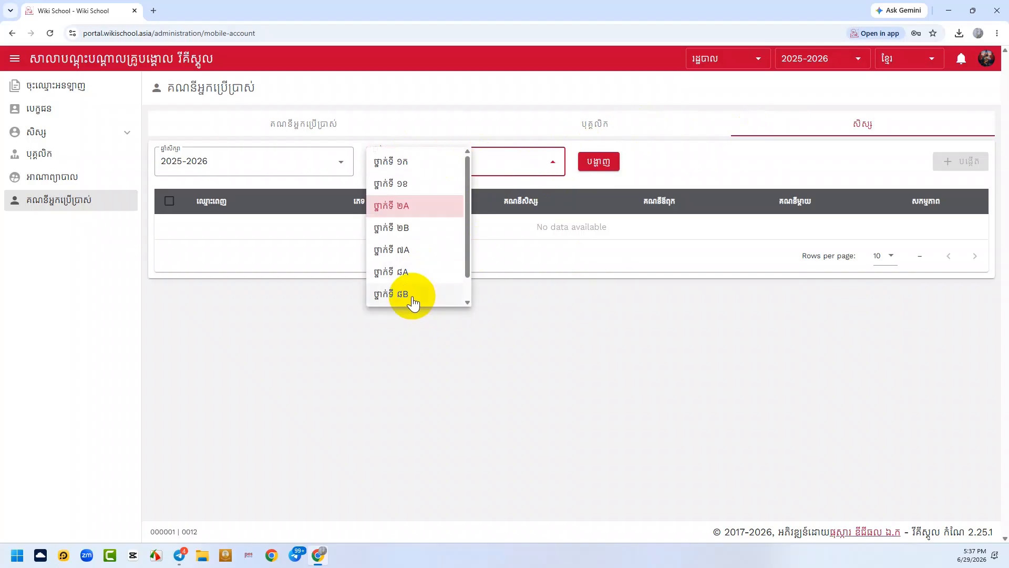
scroll(413, 303, "down", 1)
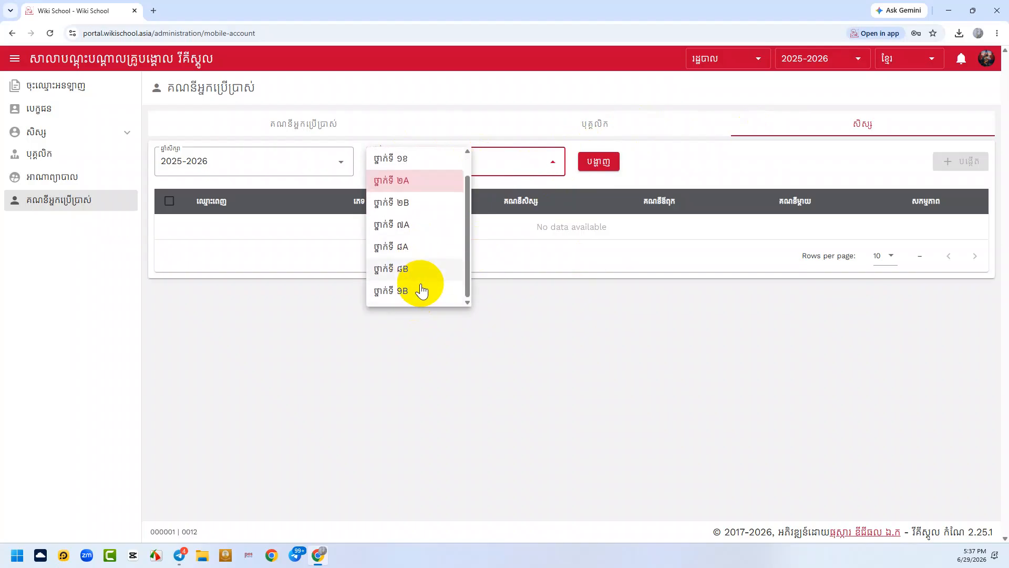
left_click(435, 257)
left_click(599, 163)
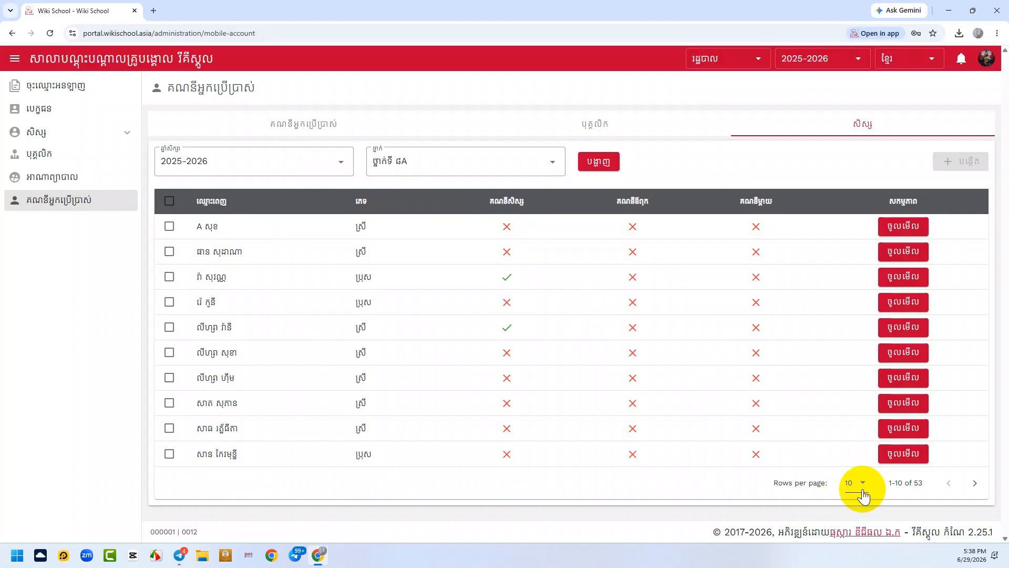
Step: Set the student table's rows per page to All and look through the whole class list
left_click_drag(757, 486, 845, 492)
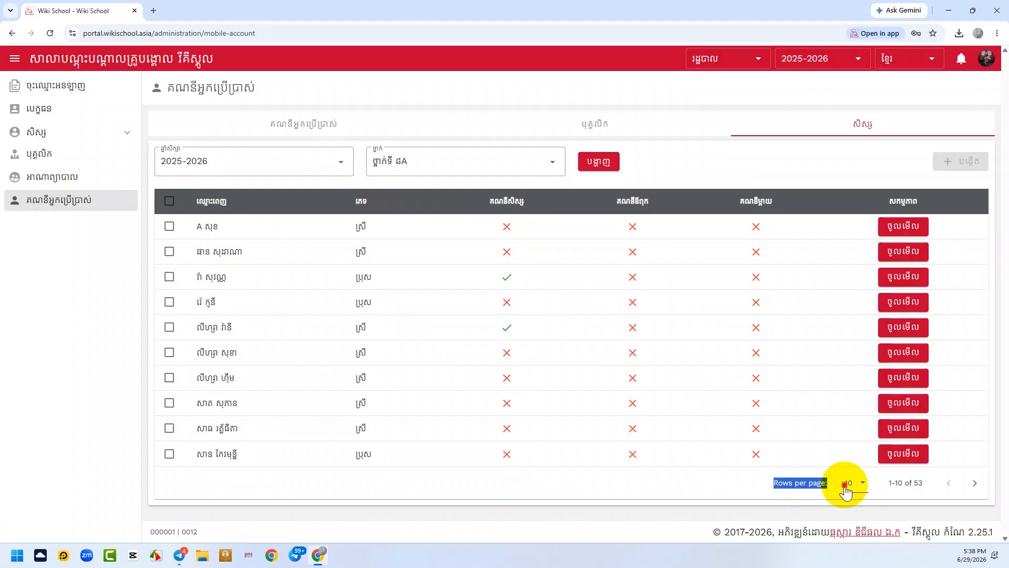
left_click(854, 483)
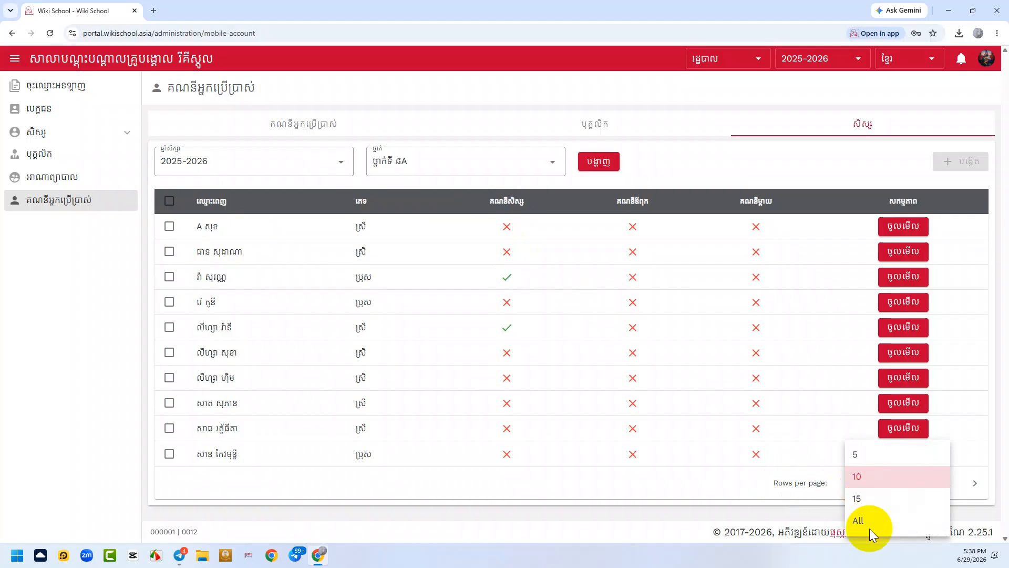
left_click(869, 525)
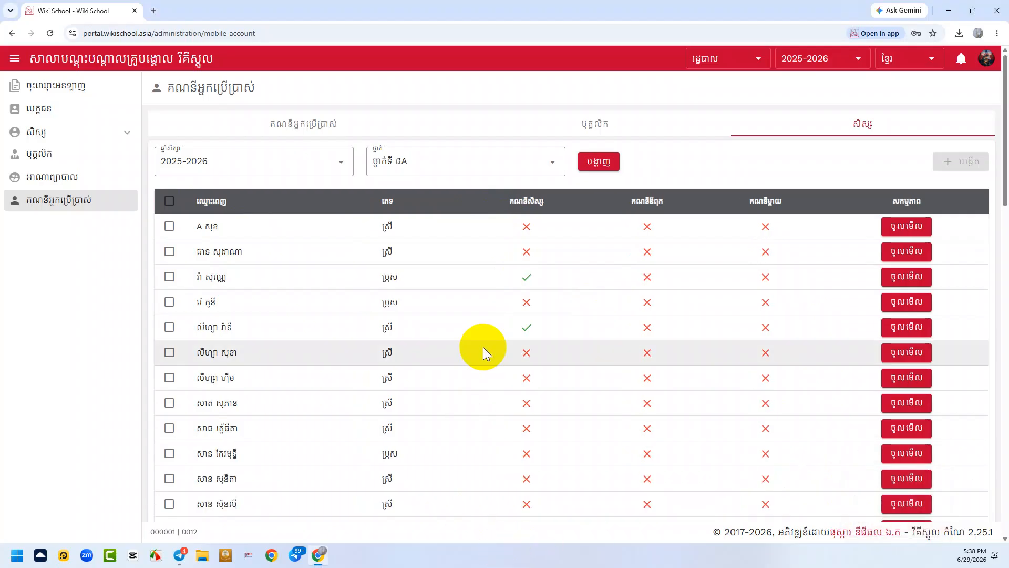
scroll(483, 347, "down", 5)
scroll(484, 349, "down", 6)
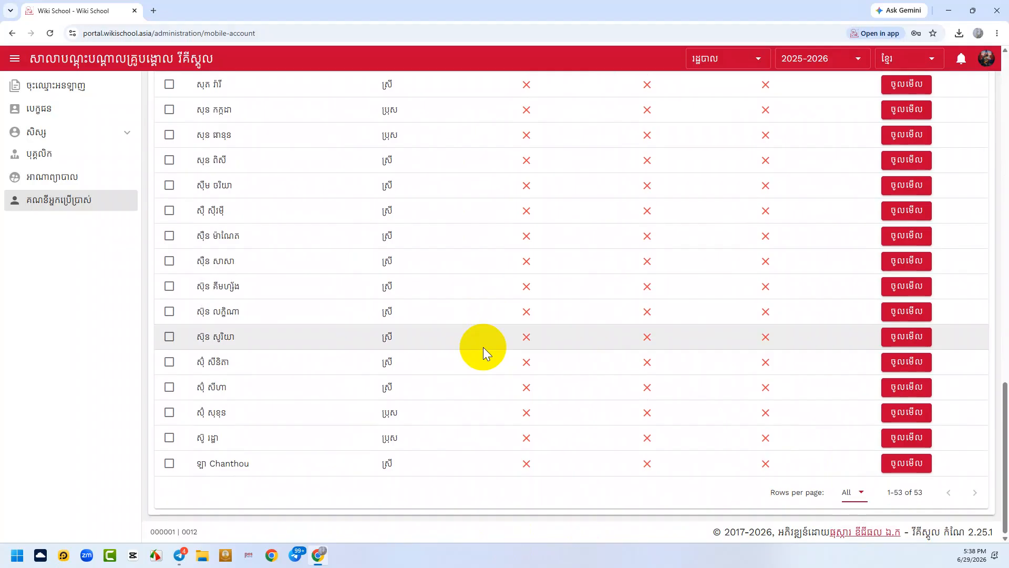
scroll(315, 342, "up", 11)
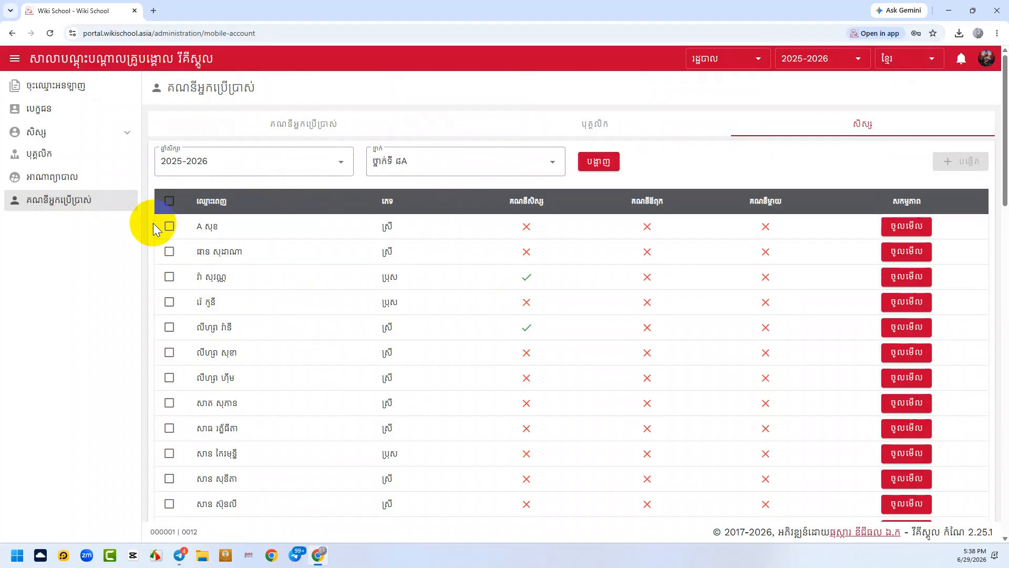
Step: Try selecting the first three students individually and all listed students at once, clearing each selection
left_click(169, 226)
left_click(169, 257)
left_click(169, 277)
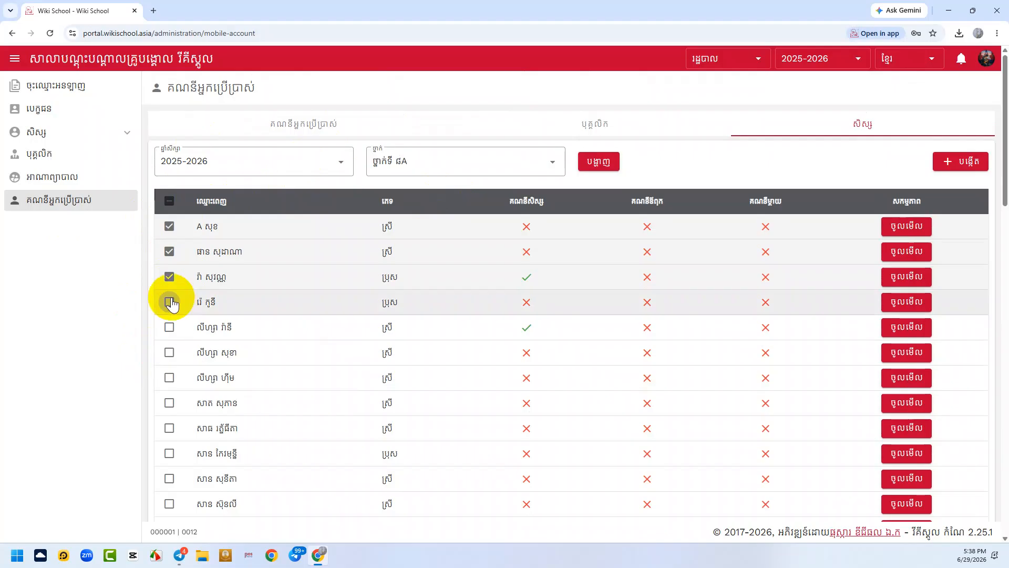
left_click(170, 202)
left_click(170, 204)
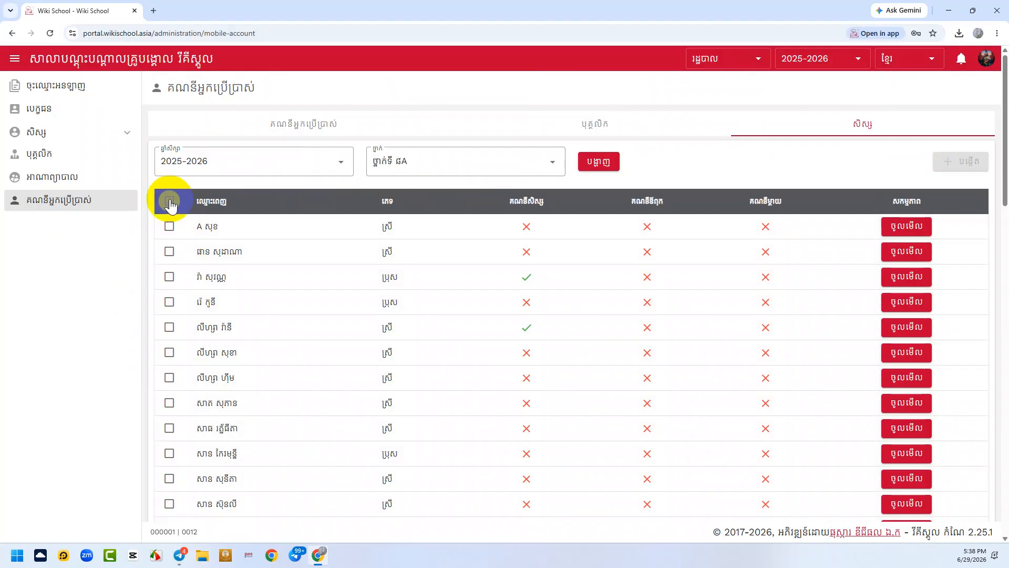
left_click(169, 202)
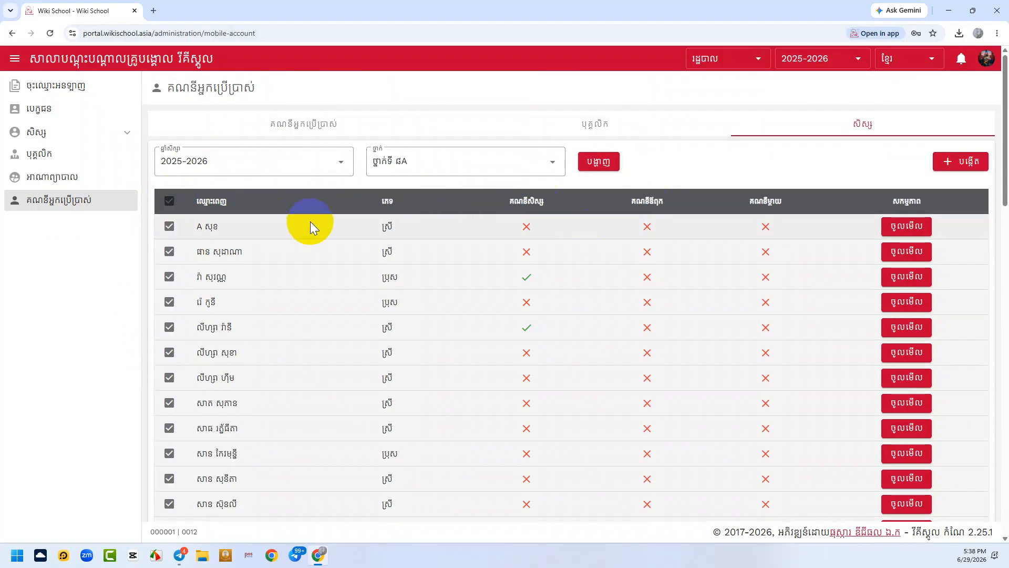
left_click(168, 202)
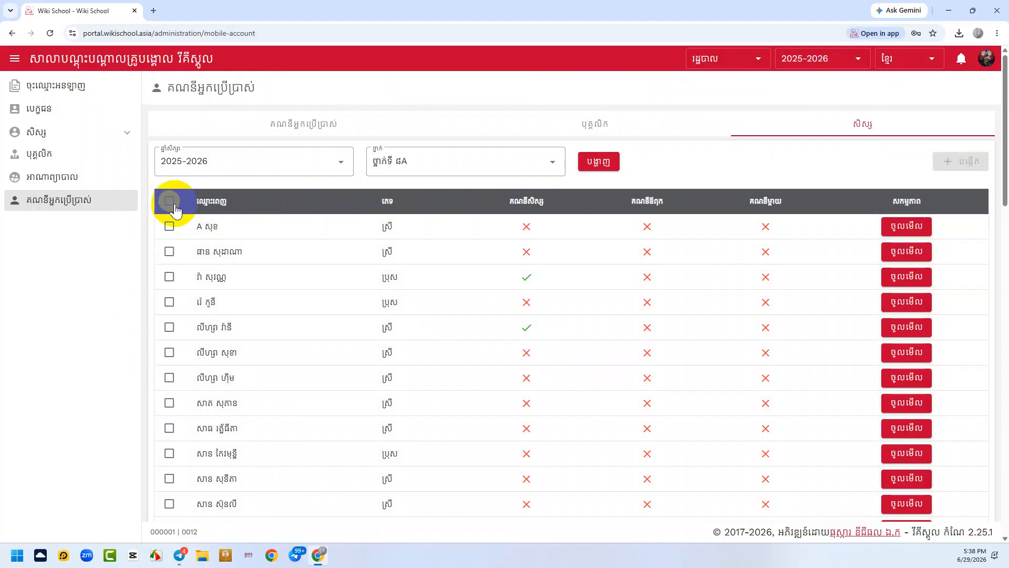
Step: Create and save an account for the first student in the list, and open the downloaded mobile-user-info.xlsx file in Excel
left_click(169, 226)
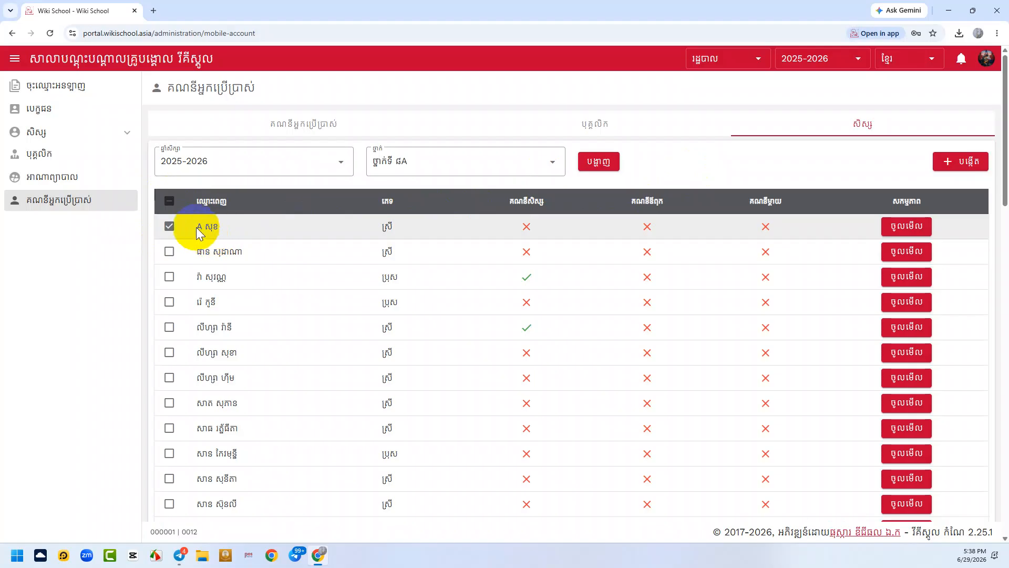
left_click_drag(197, 227, 233, 227)
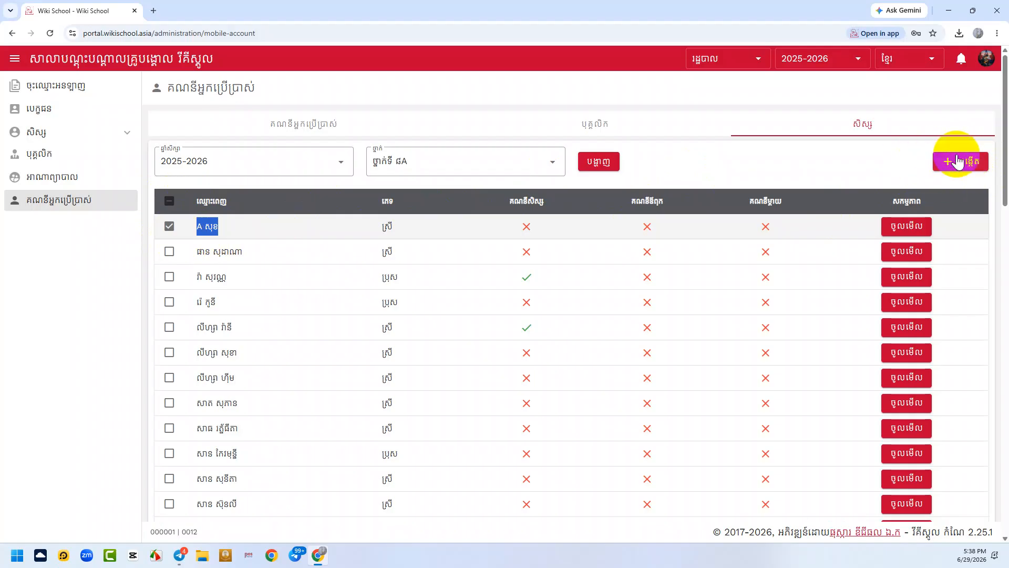
left_click(963, 164)
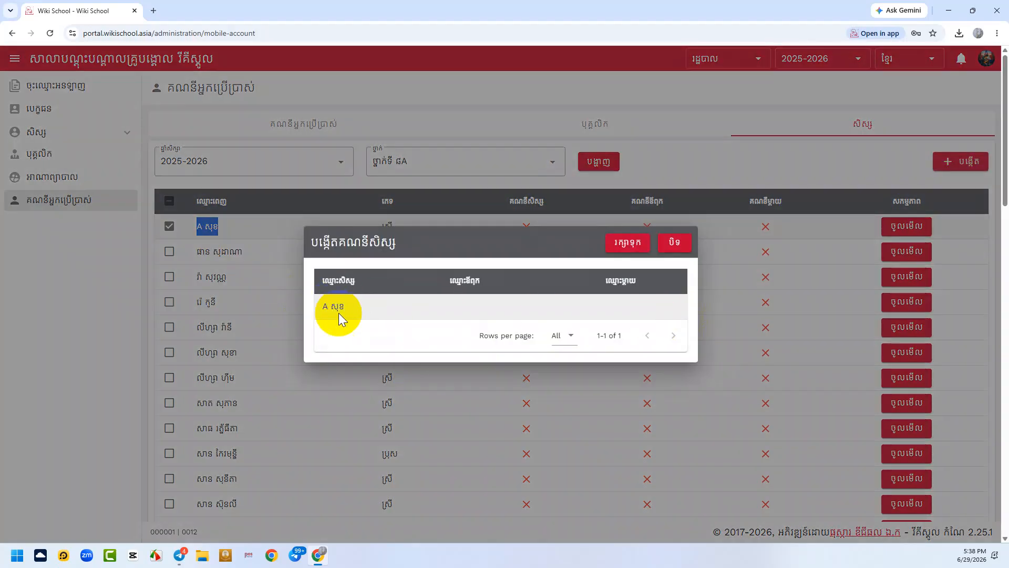
left_click(611, 249)
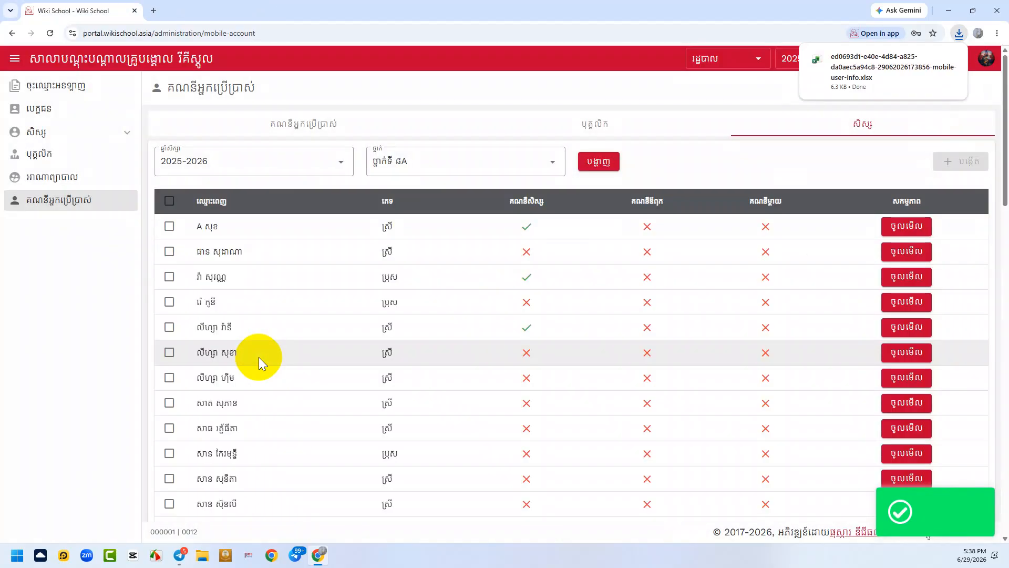
left_click(835, 68)
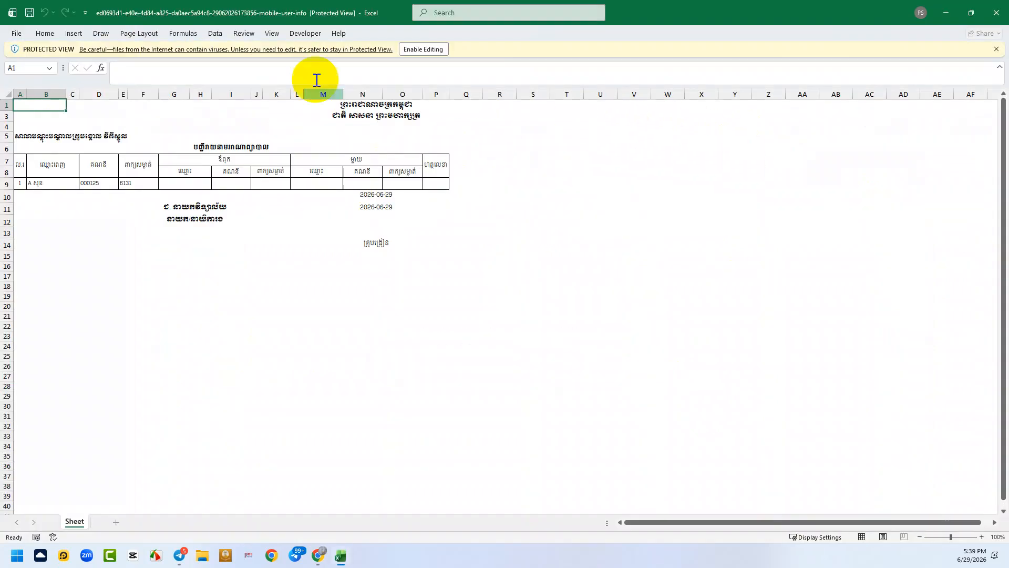
Step: Examine the new student's login row in the exported workbook and close the workbook
left_click_drag(41, 185, 420, 180)
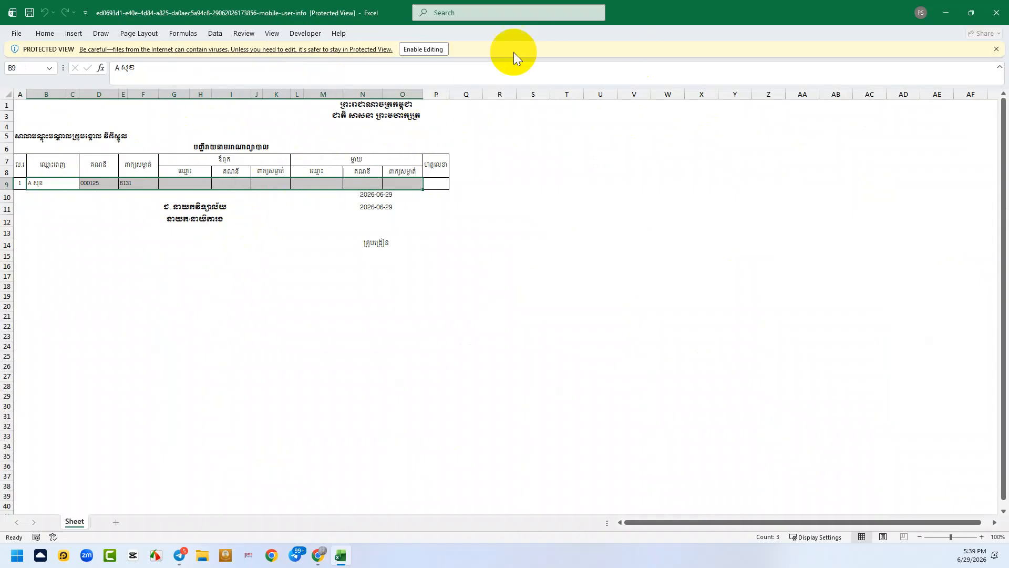
left_click(996, 12)
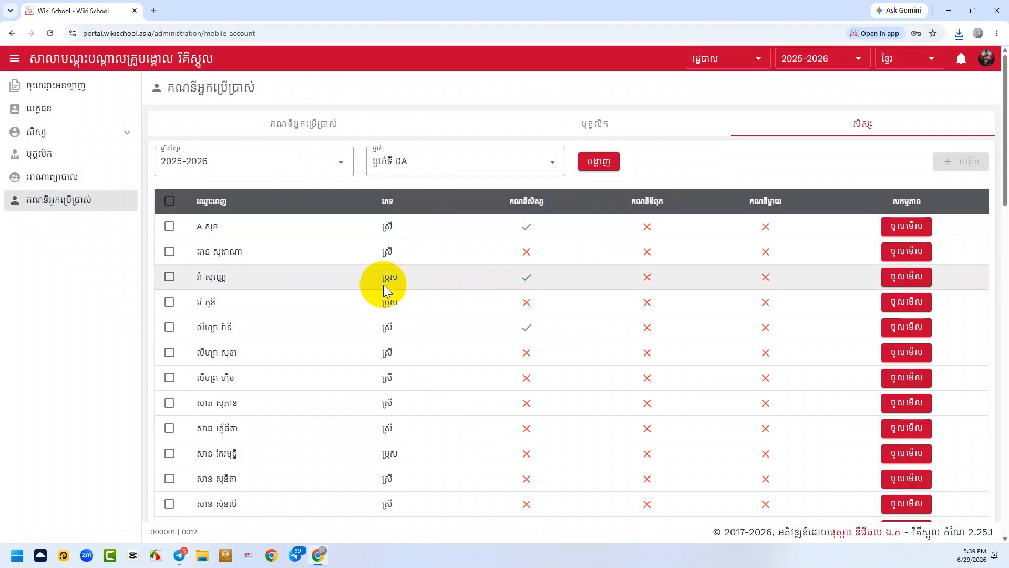
Step: Switch the portal to the របាយការណ៍ (reports) module and open its គណនីអ្នកប្រើប្រាស់ (user account) report
left_click(741, 56)
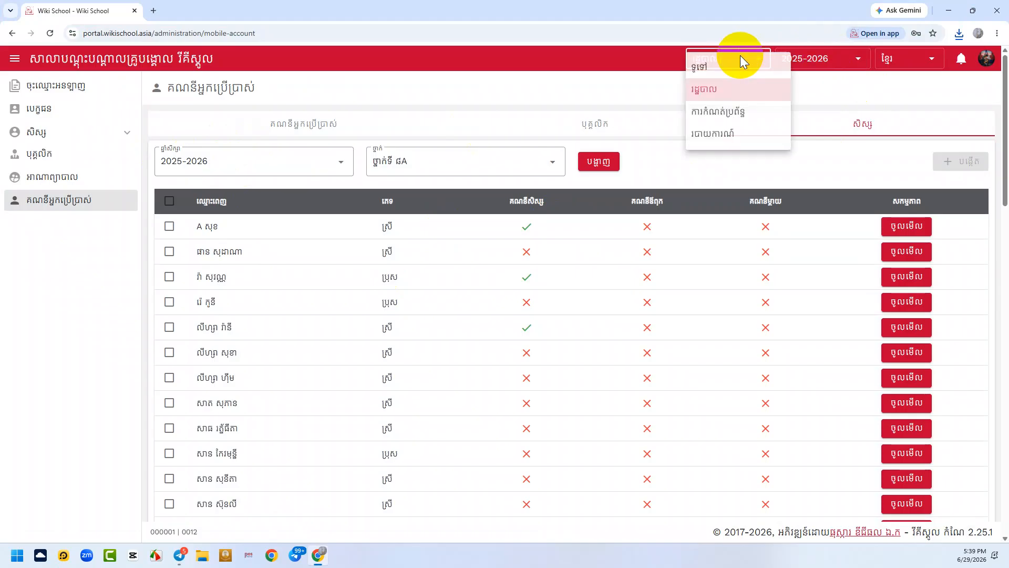
left_click(720, 130)
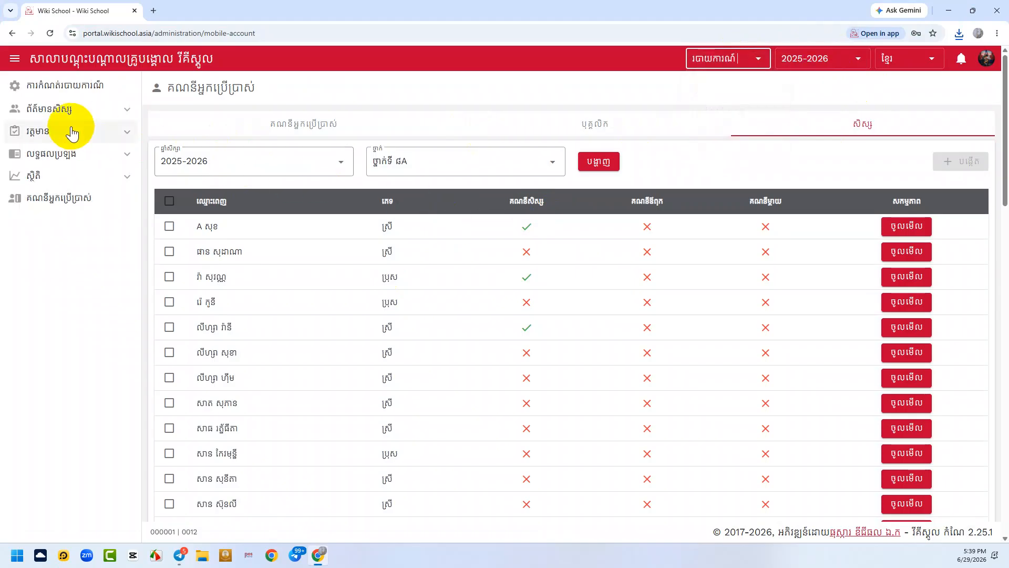
left_click(62, 200)
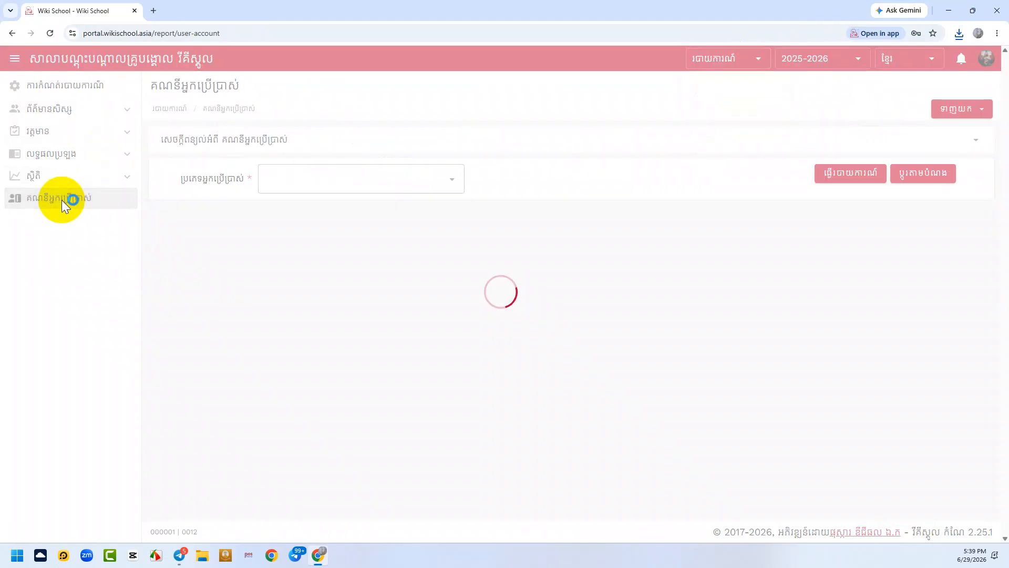
Step: Generate the user account report for user type សិស្ស, grade ៨ and class ថ្នាក់ទី ៨A, keeping all student roles selected
double_click(239, 177)
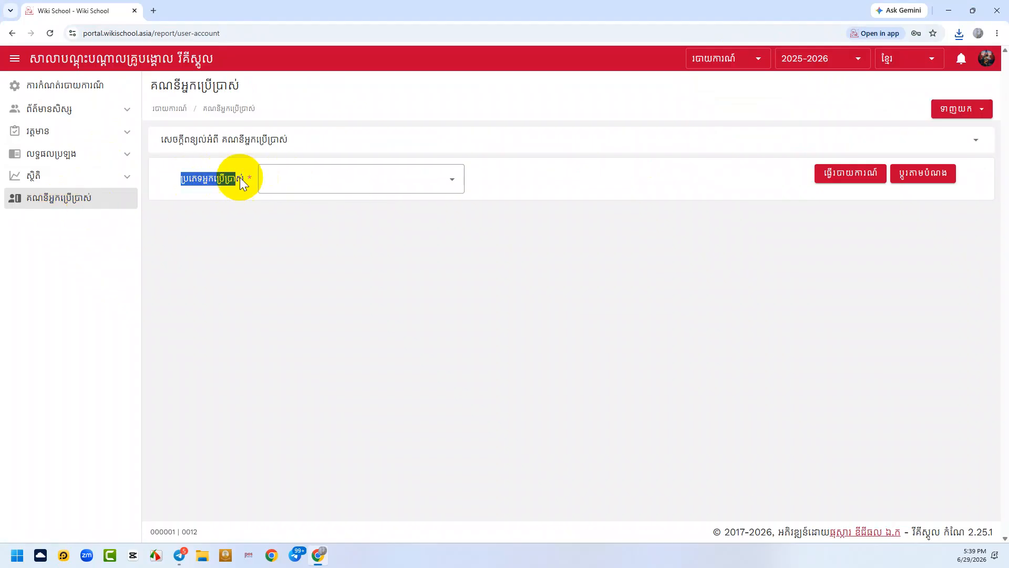
left_click(340, 176)
left_click(285, 214)
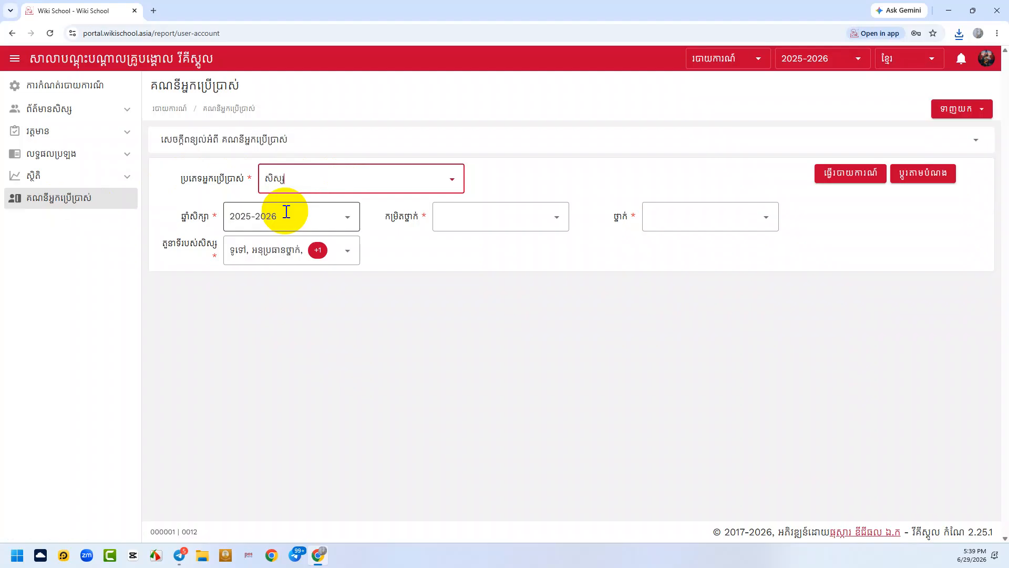
left_click(461, 220)
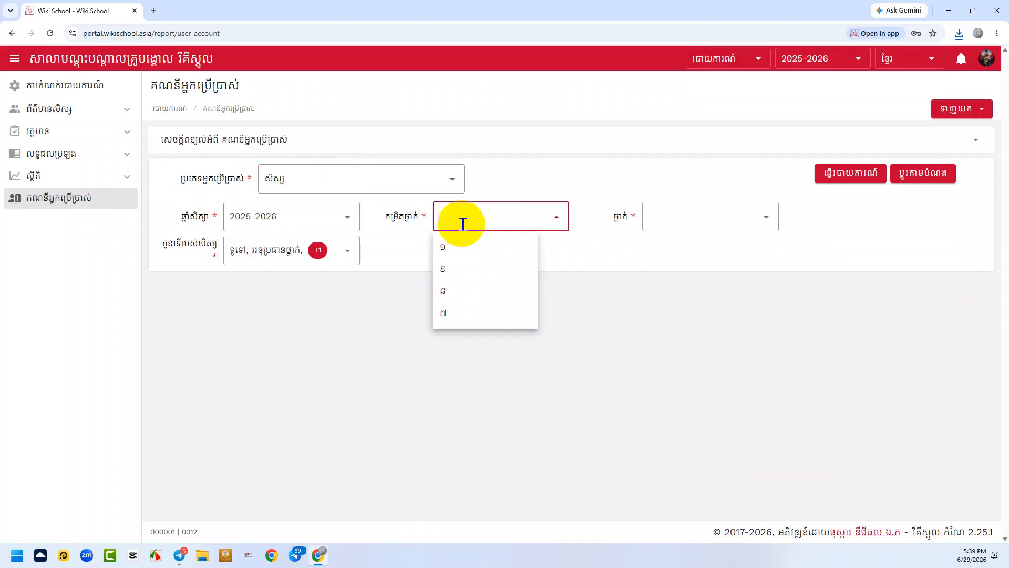
left_click(450, 290)
left_click(657, 223)
left_click(697, 255)
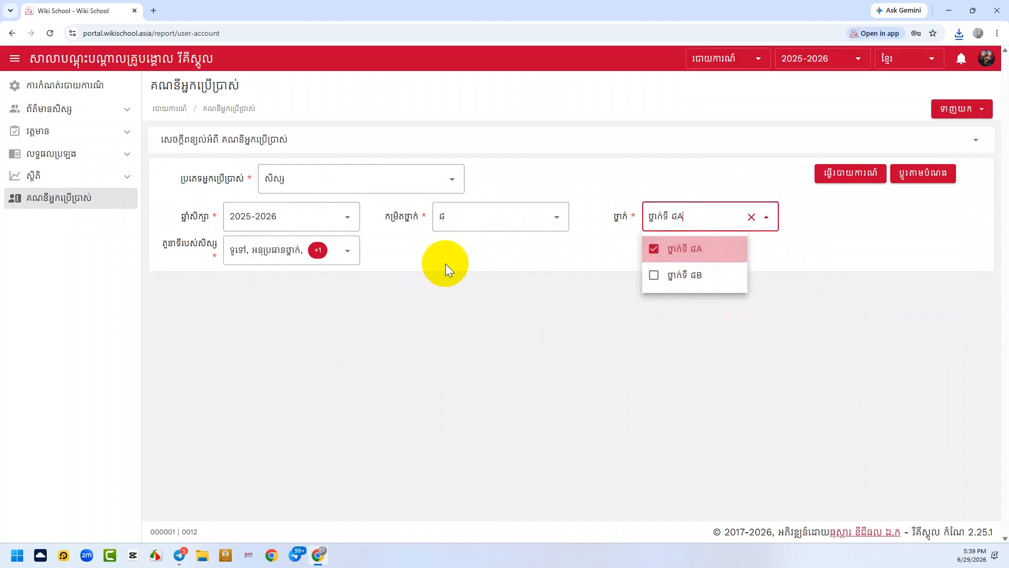
left_click(280, 244)
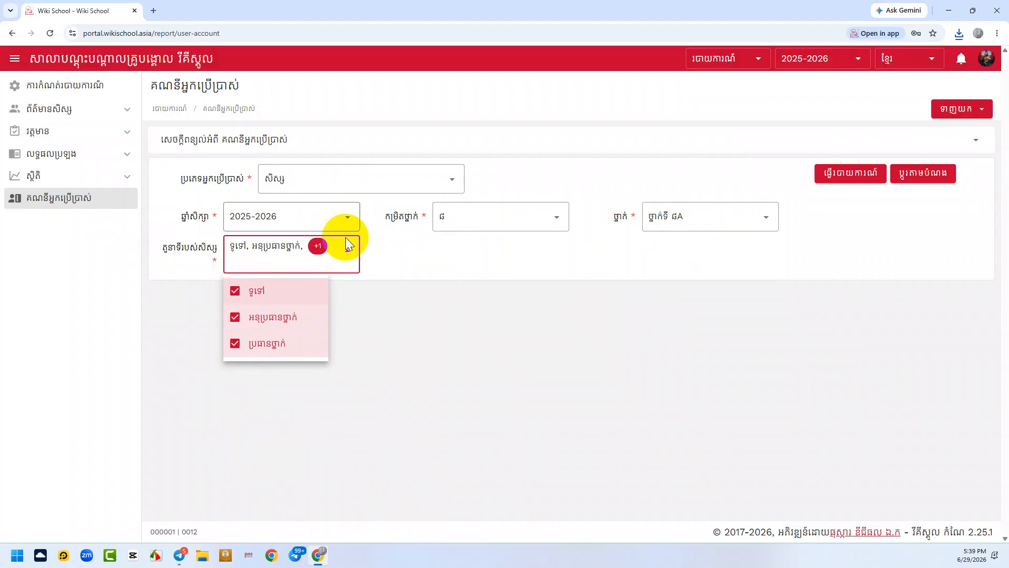
left_click(850, 176)
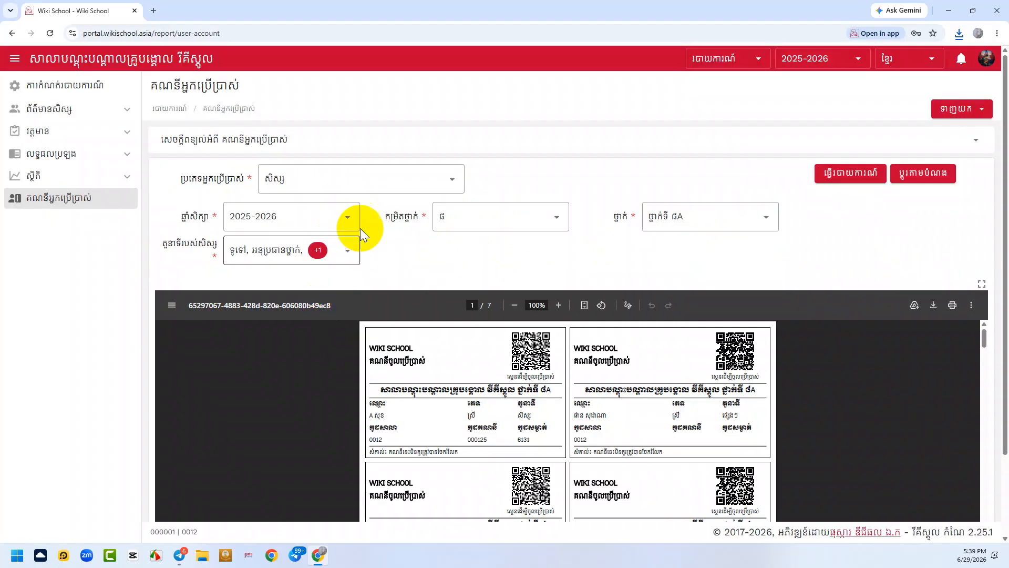
Step: Examine the first student's login card in the generated report, including the name, school code, account code and password fields
scroll(364, 220, "down", 2)
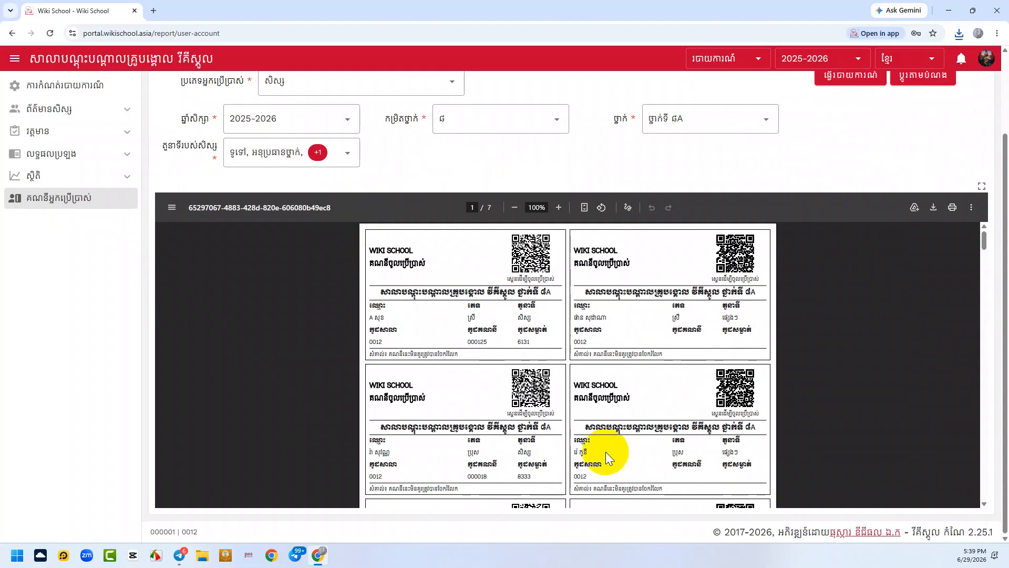
left_click_drag(570, 450, 626, 394)
left_click_drag(394, 337, 369, 319)
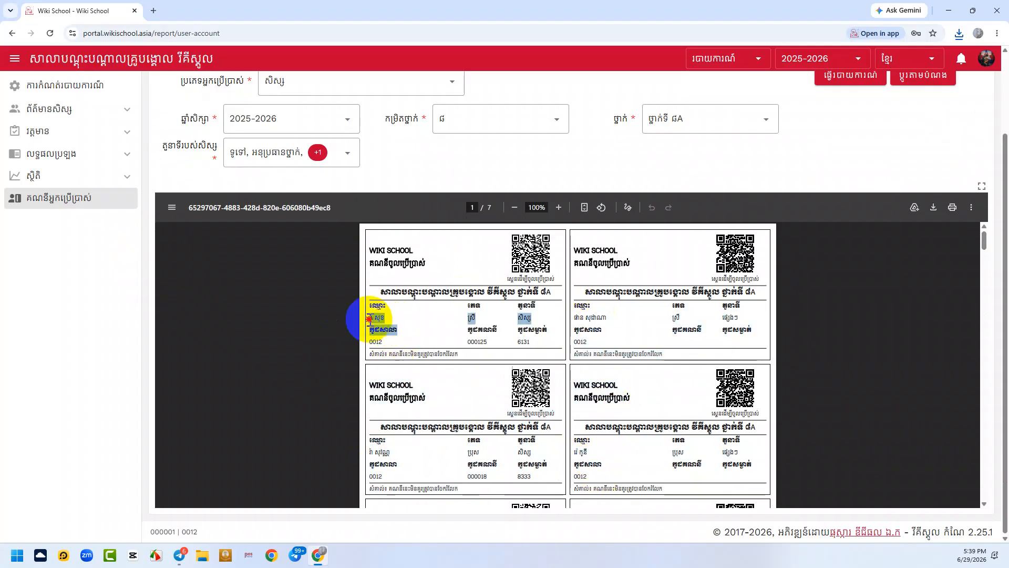
left_click(466, 341)
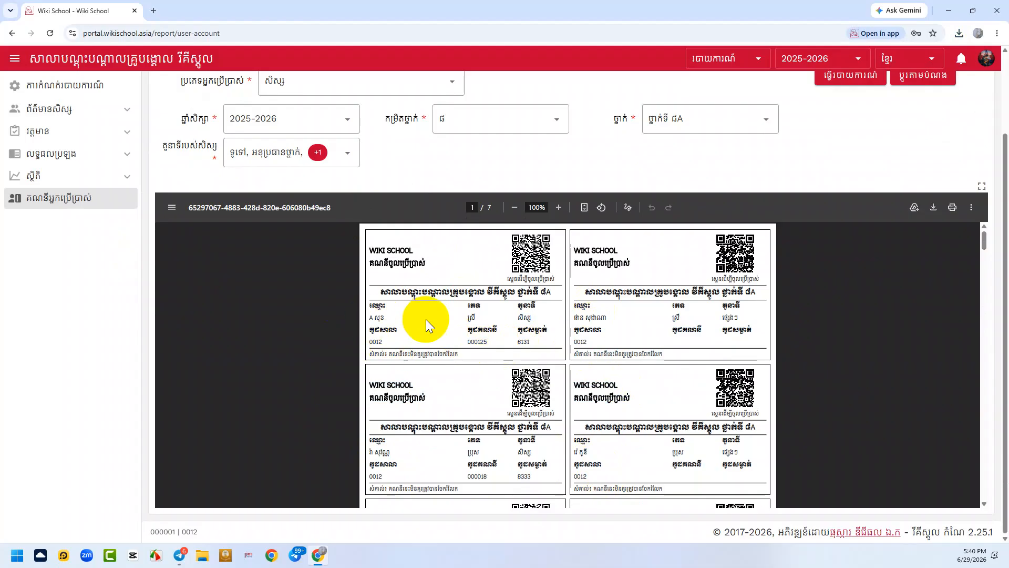
left_click(385, 347)
left_click_drag(385, 348, 550, 346)
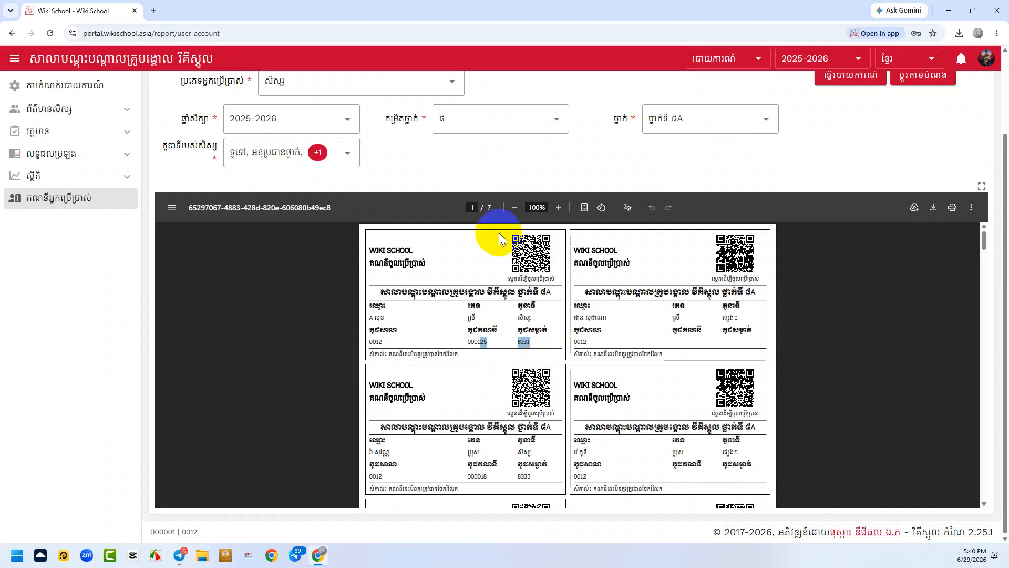